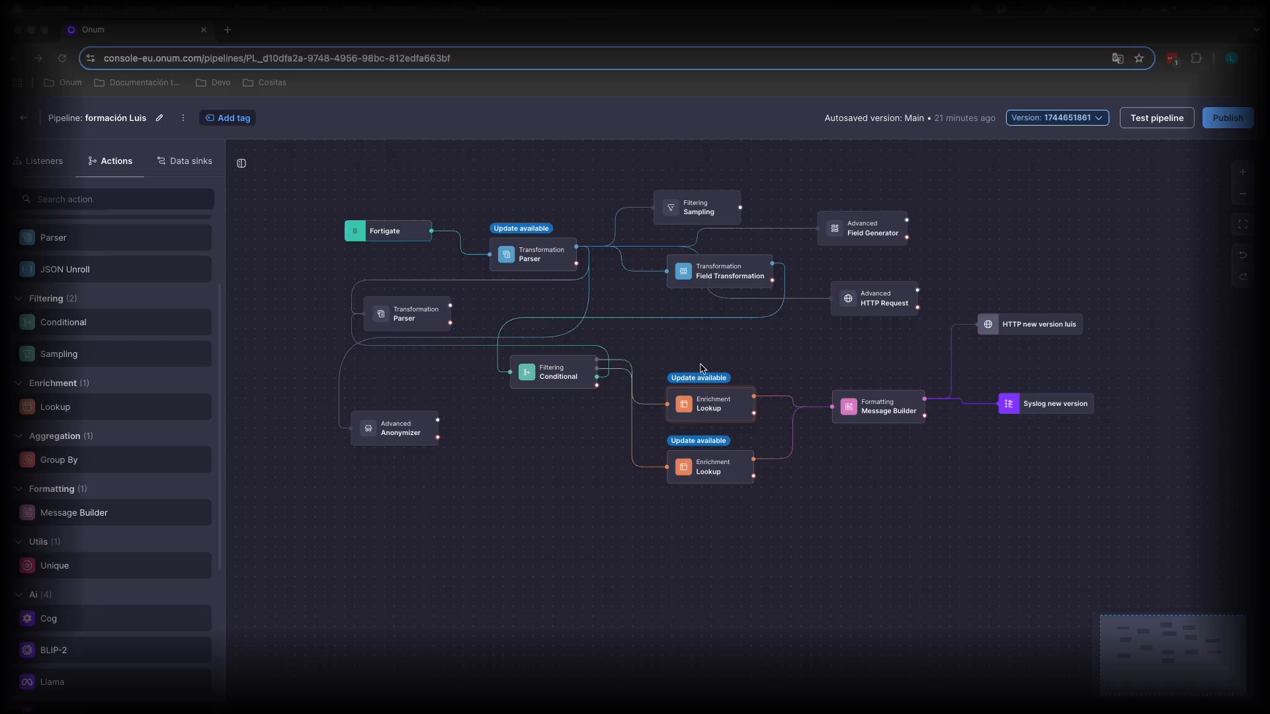
Open the upper Lookup enrichment action and review the lookup tables available for it.
click(718, 403)
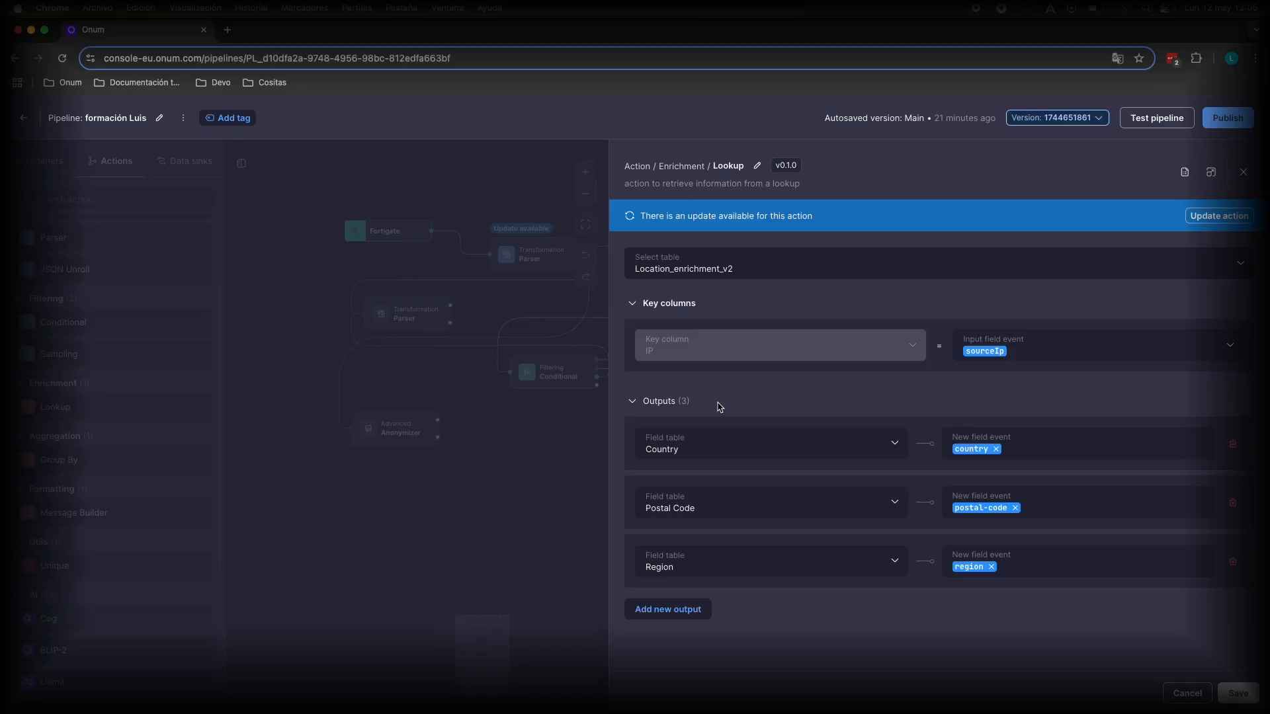
click(754, 268)
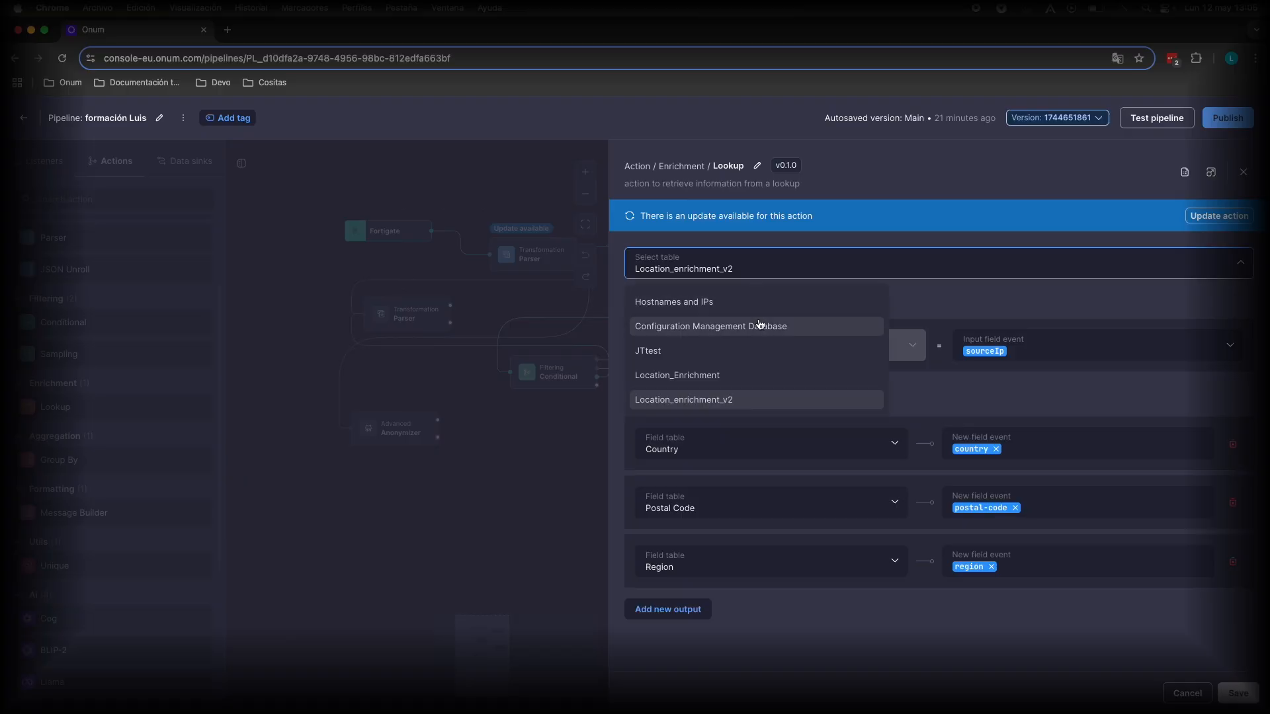
click(938, 309)
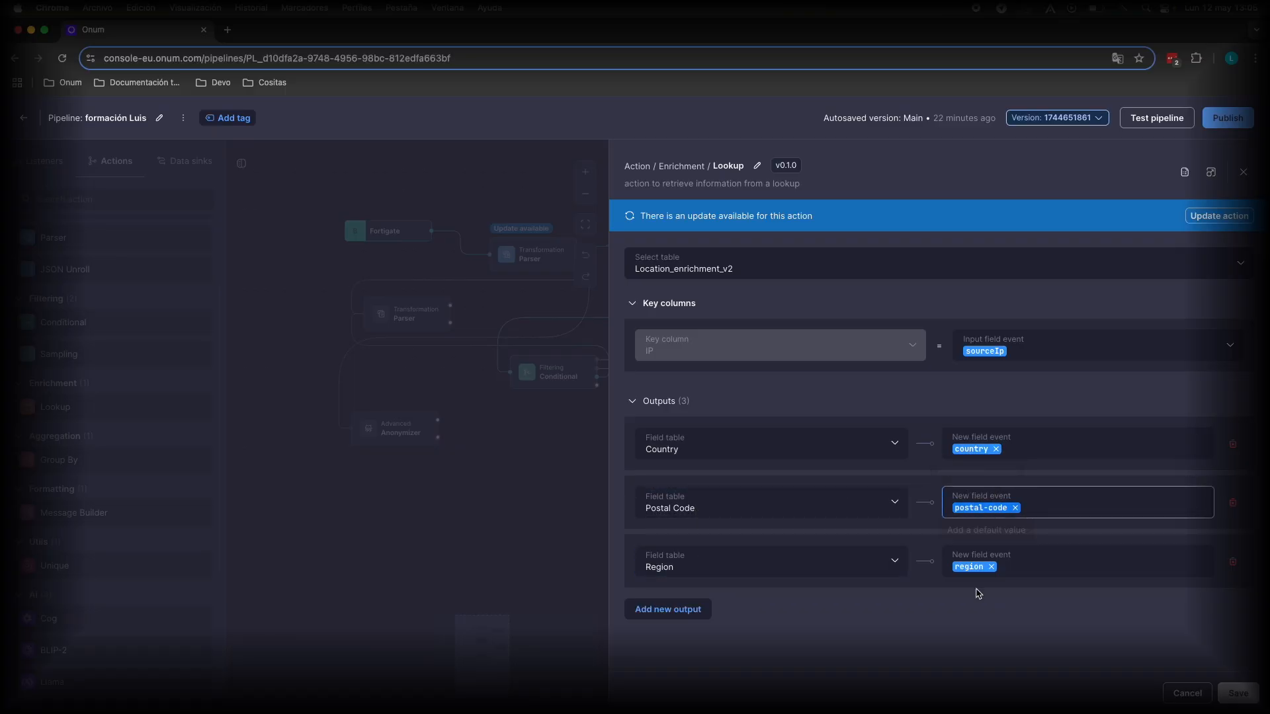
Set the country output's default value to ES.
click(971, 449)
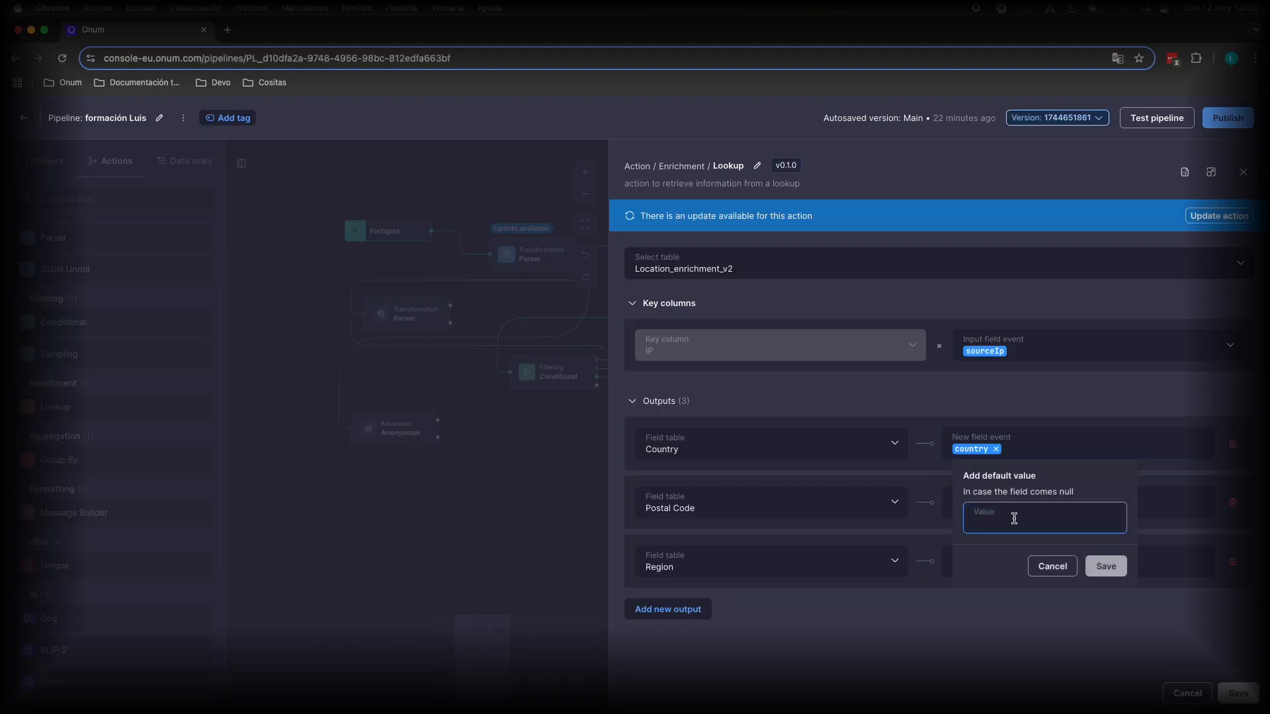
text(ES)
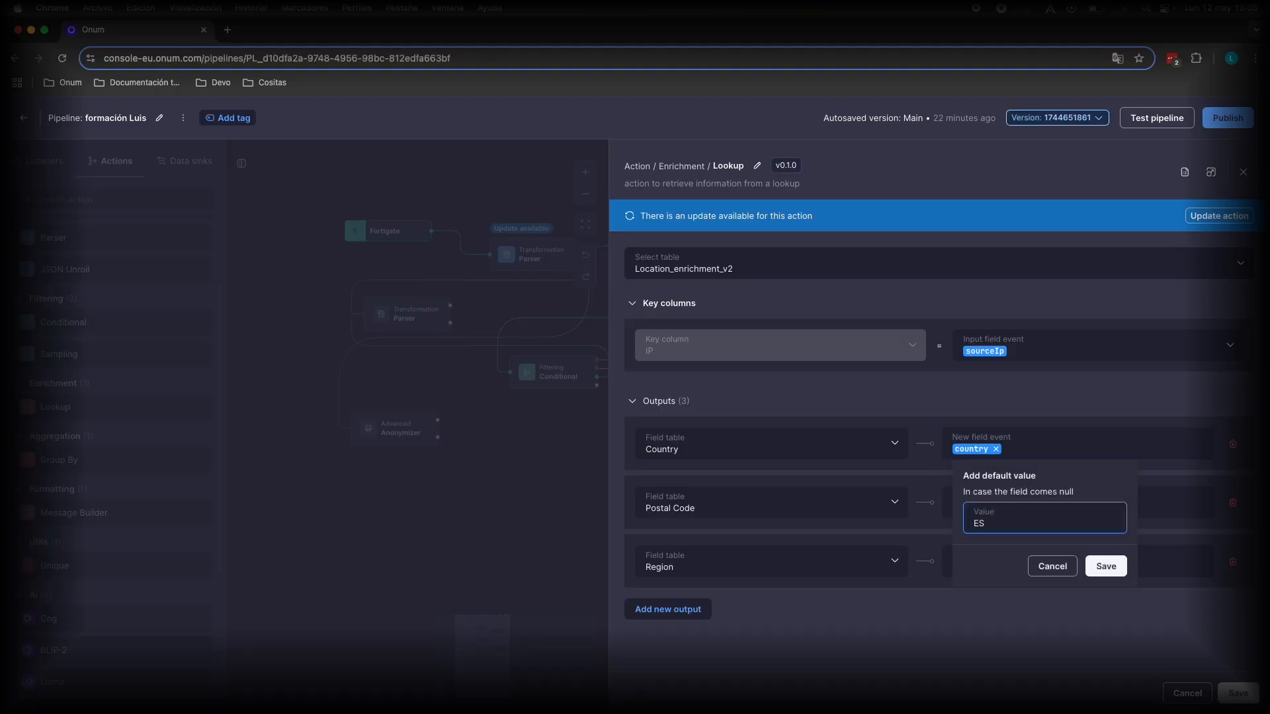
click(1105, 566)
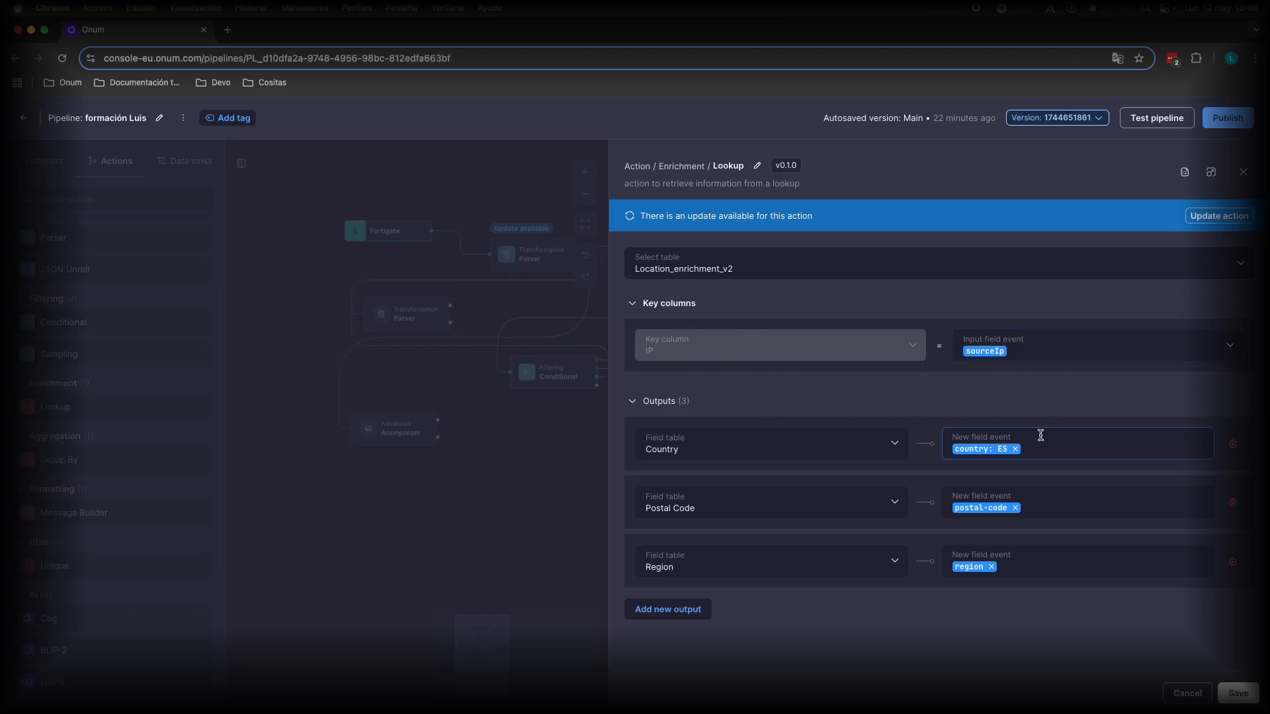
Change the country output's default value to UN.
click(972, 451)
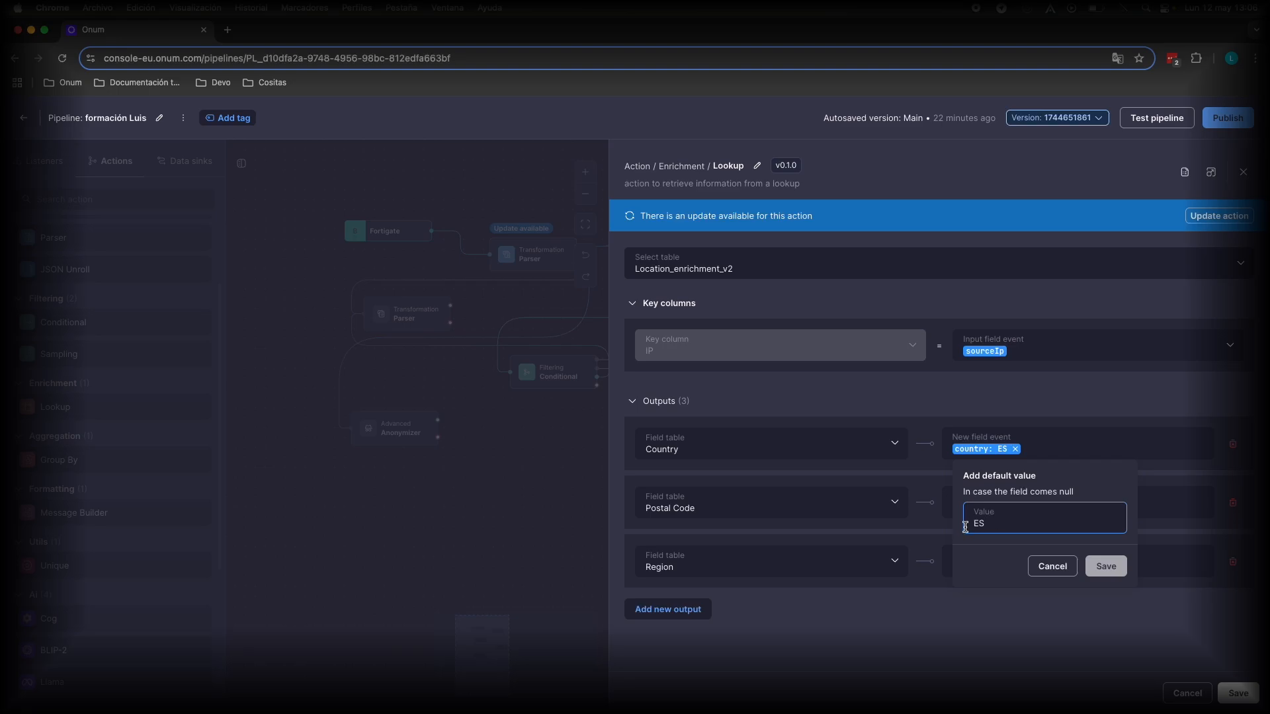
key(BackSpace)
text(UN)
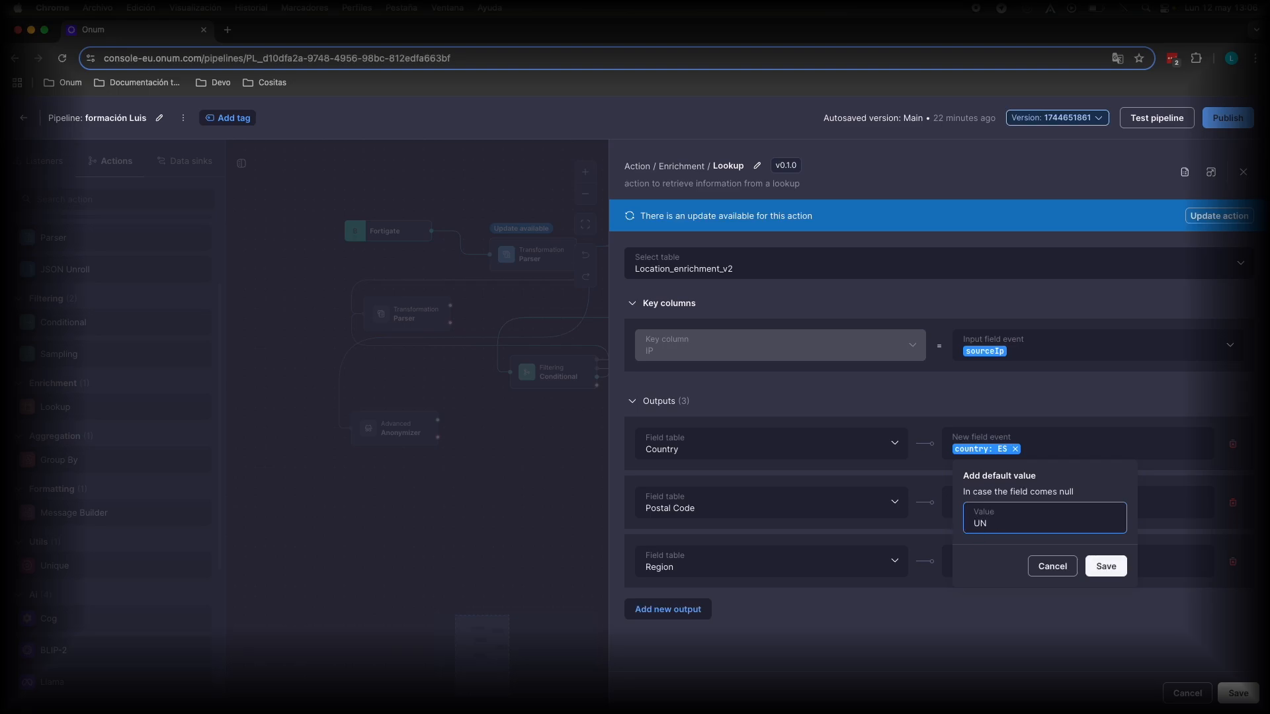
click(1106, 567)
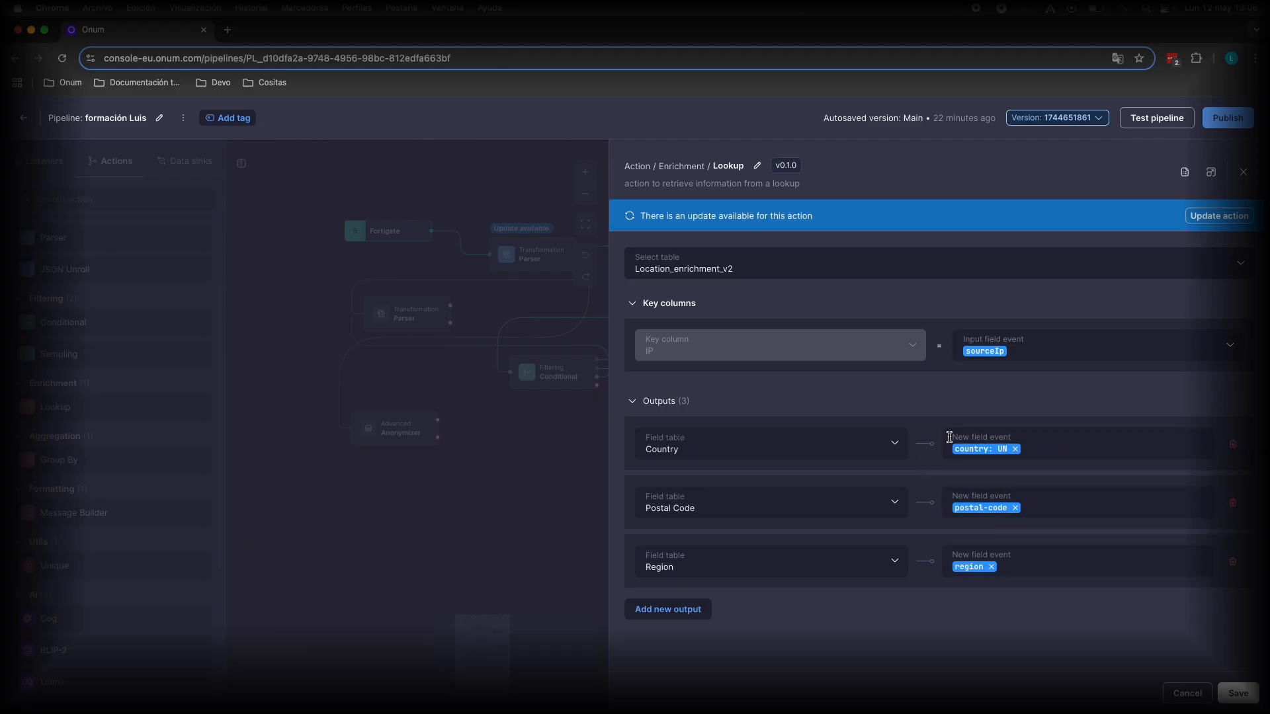
Add an output mapping the Internet Service Provider table field to internet-service-provider, then close the Lookup settings.
click(661, 611)
click(707, 595)
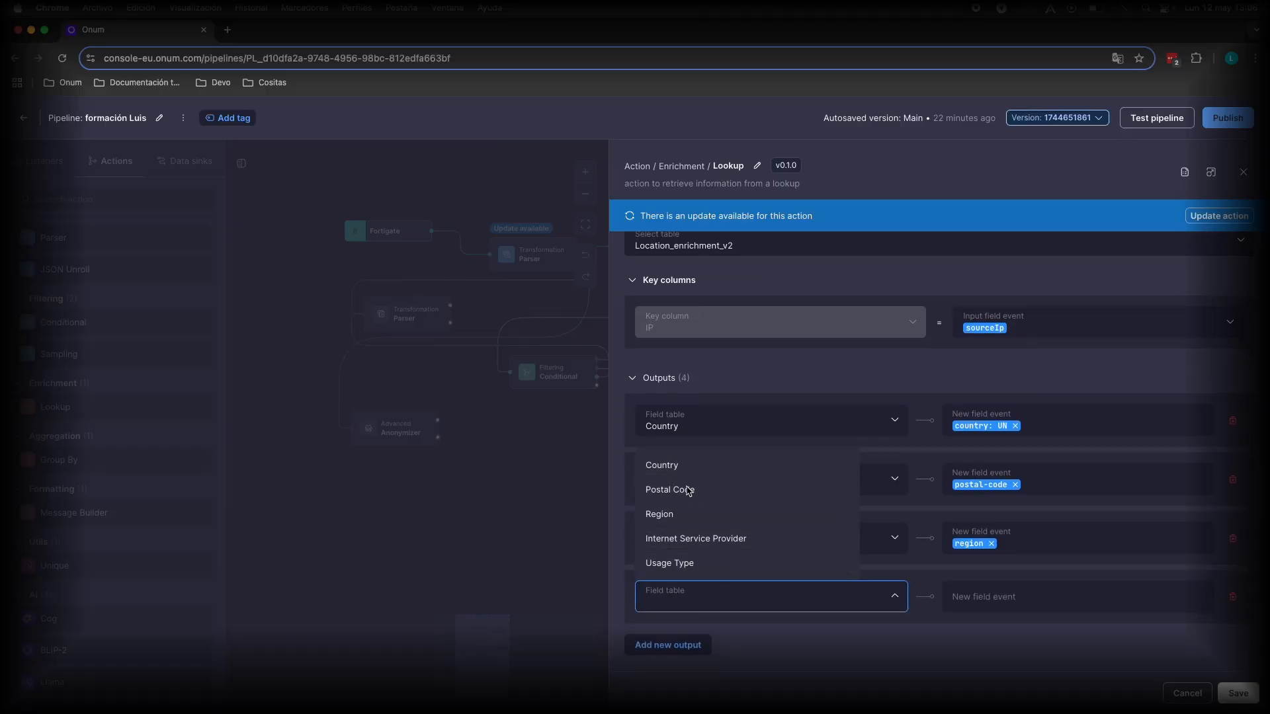
click(685, 540)
click(1029, 605)
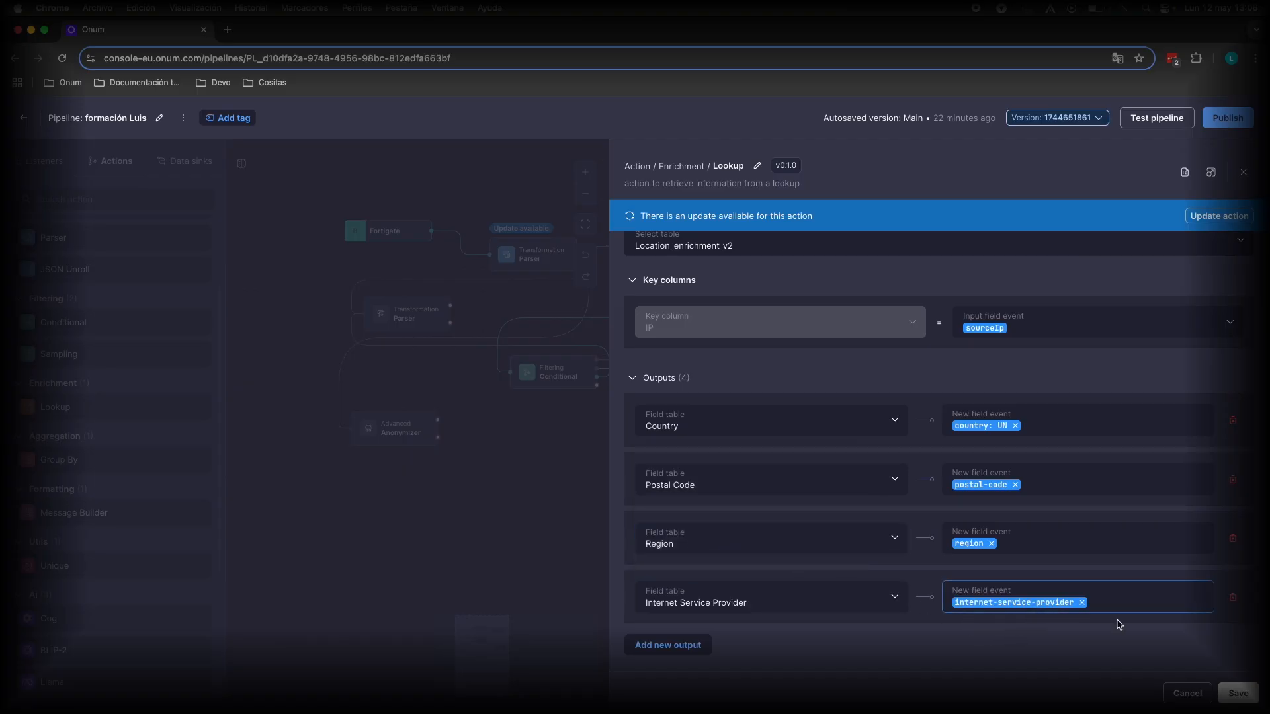
click(1038, 602)
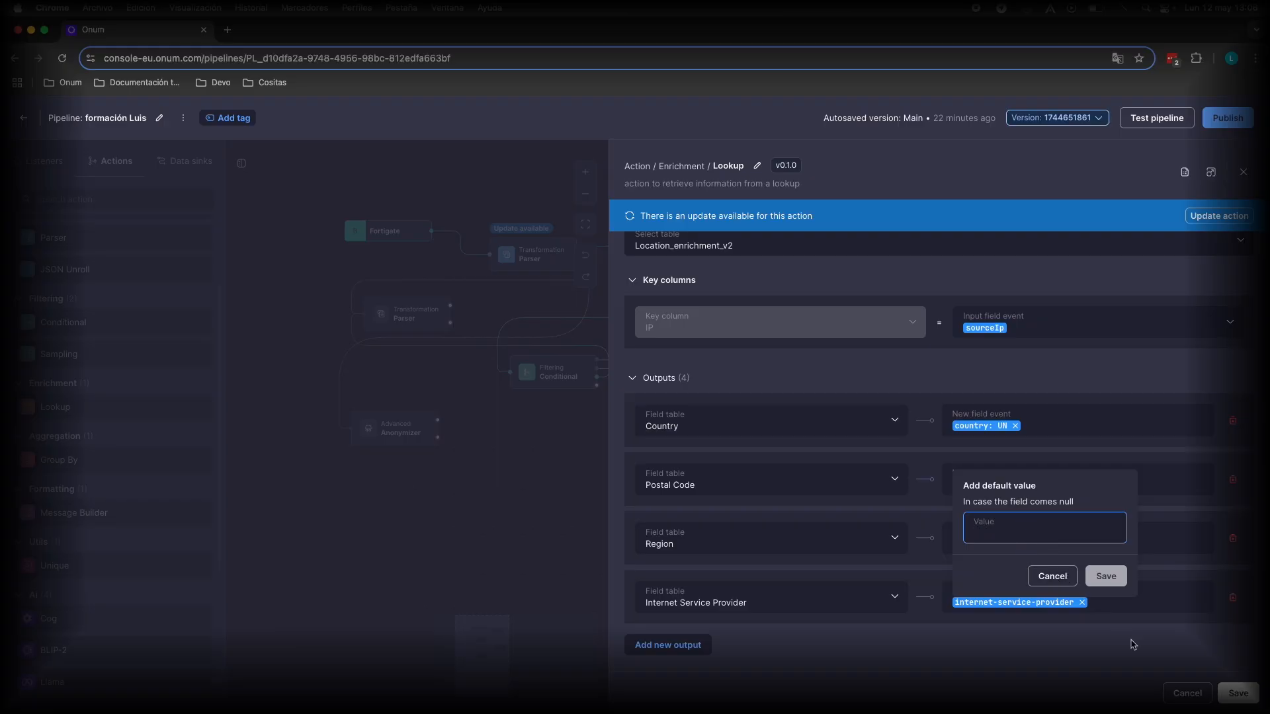
click(1200, 693)
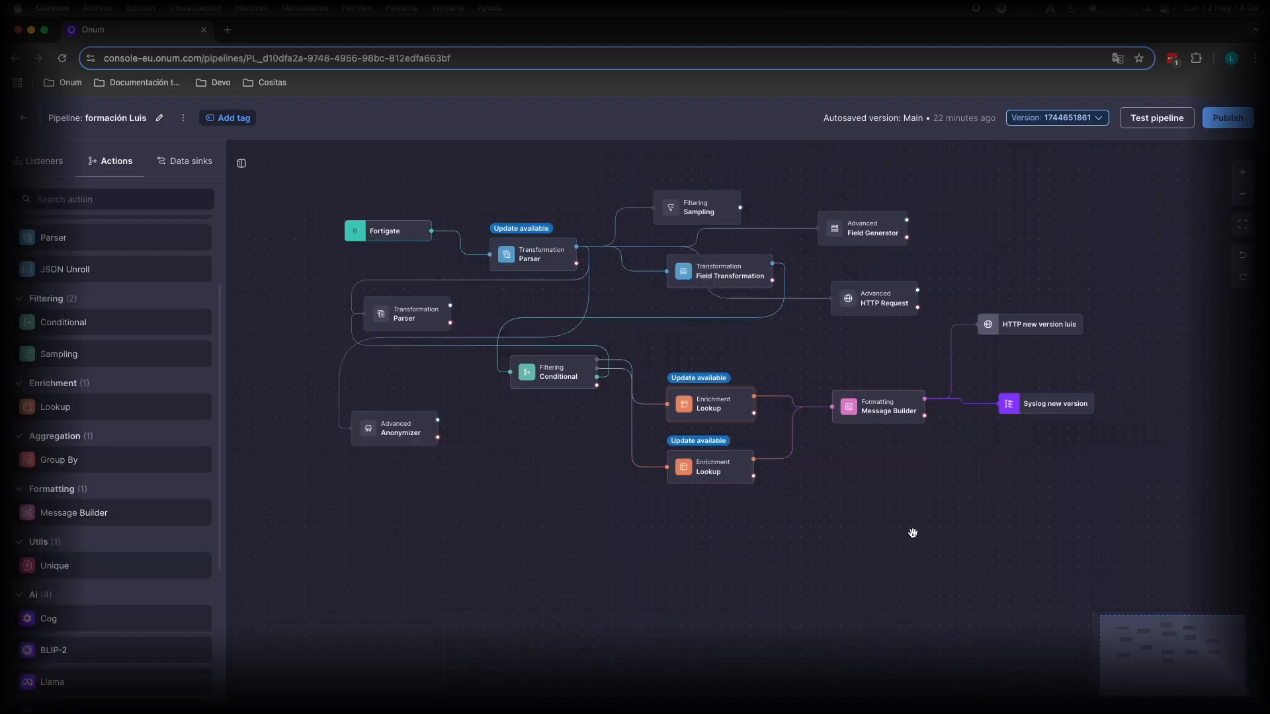
Add a Group By action to the canvas and connect the Field Transformation output to it.
mouse_move(108, 461)
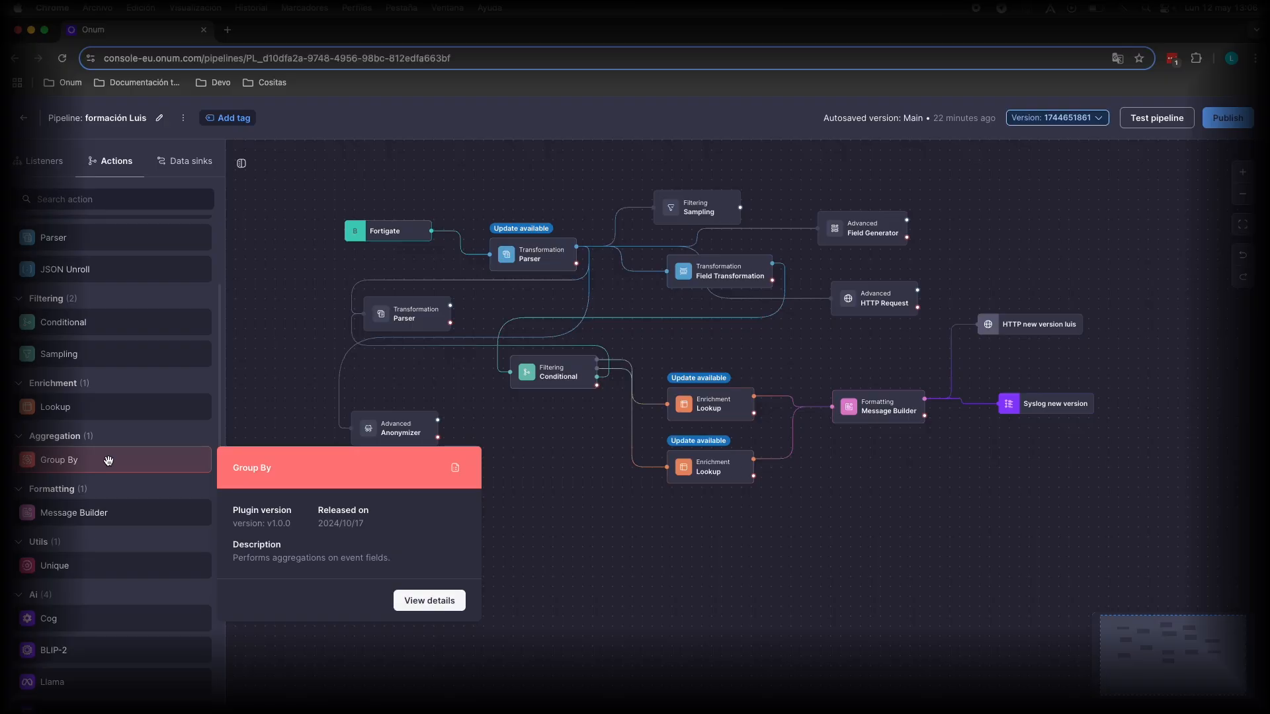
mouse_move(108, 460)
mouse_down()
mouse_move(365, 463)
mouse_move(797, 365)
mouse_move(1012, 240)
mouse_up()
drag(772, 263, 942, 238)
Open the Group By settings and set the field to group to Parser's fieldName1.action.
click(983, 235)
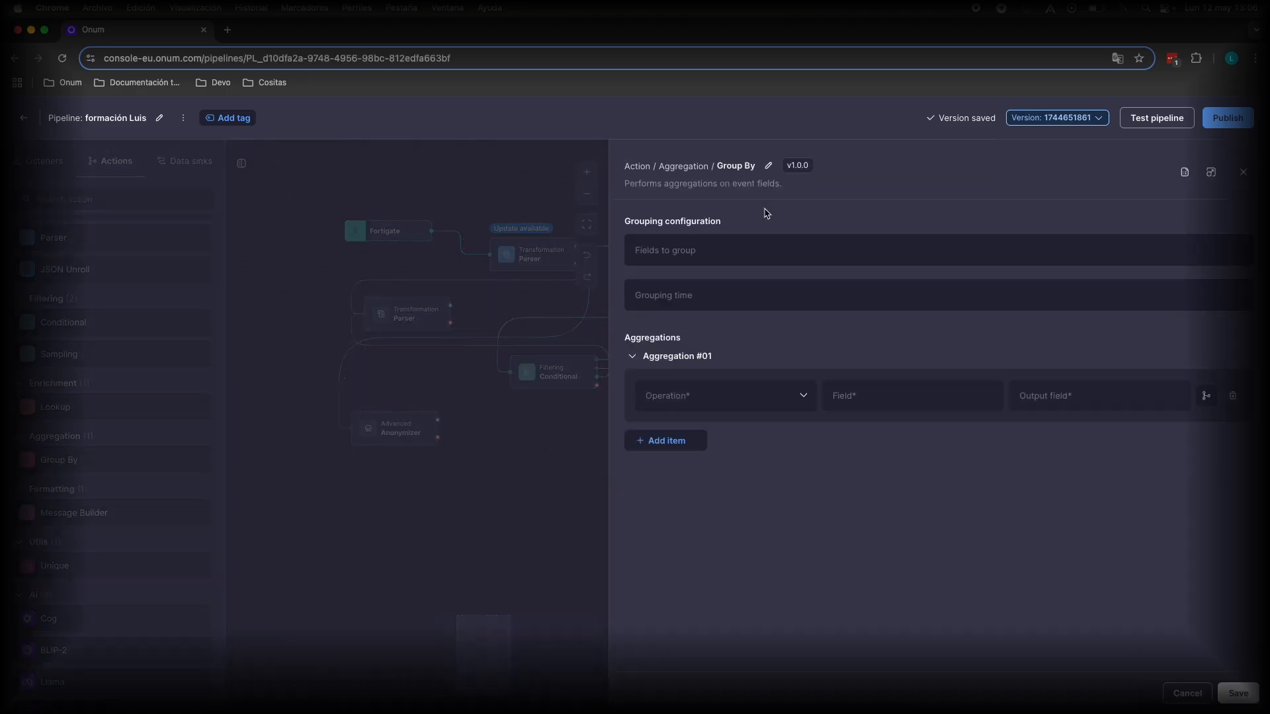
click(704, 250)
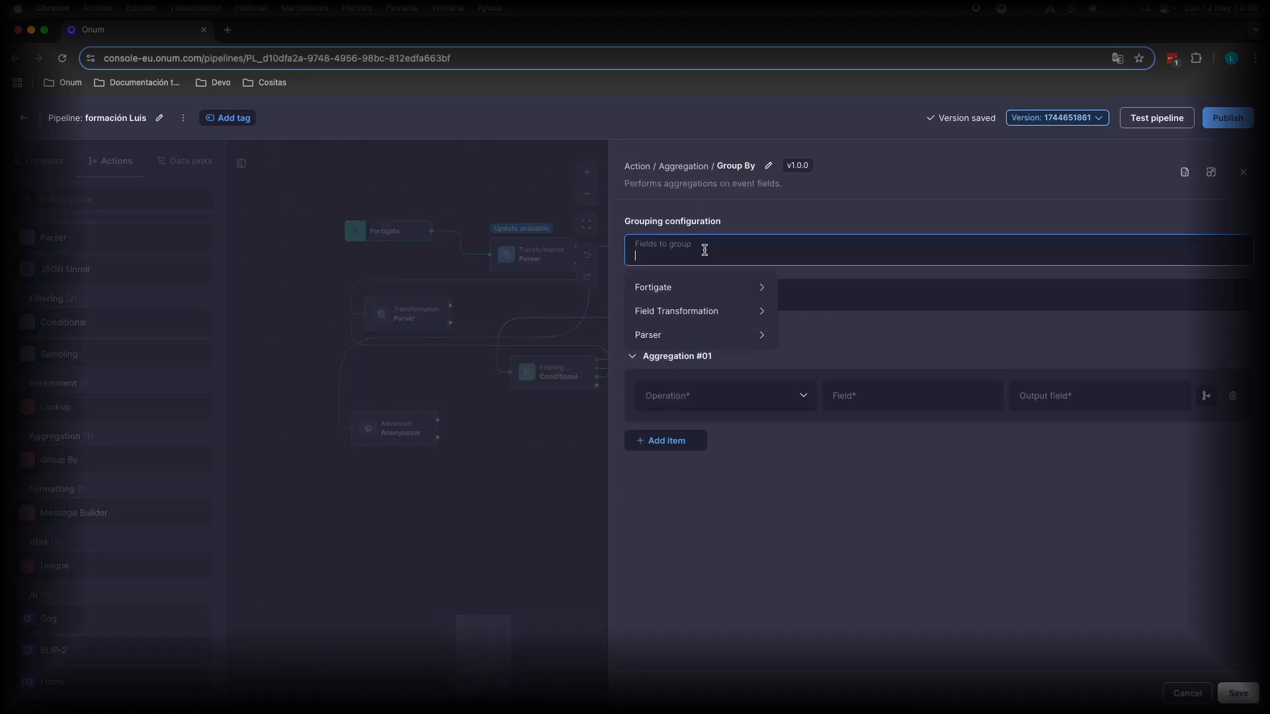
click(686, 320)
click(686, 335)
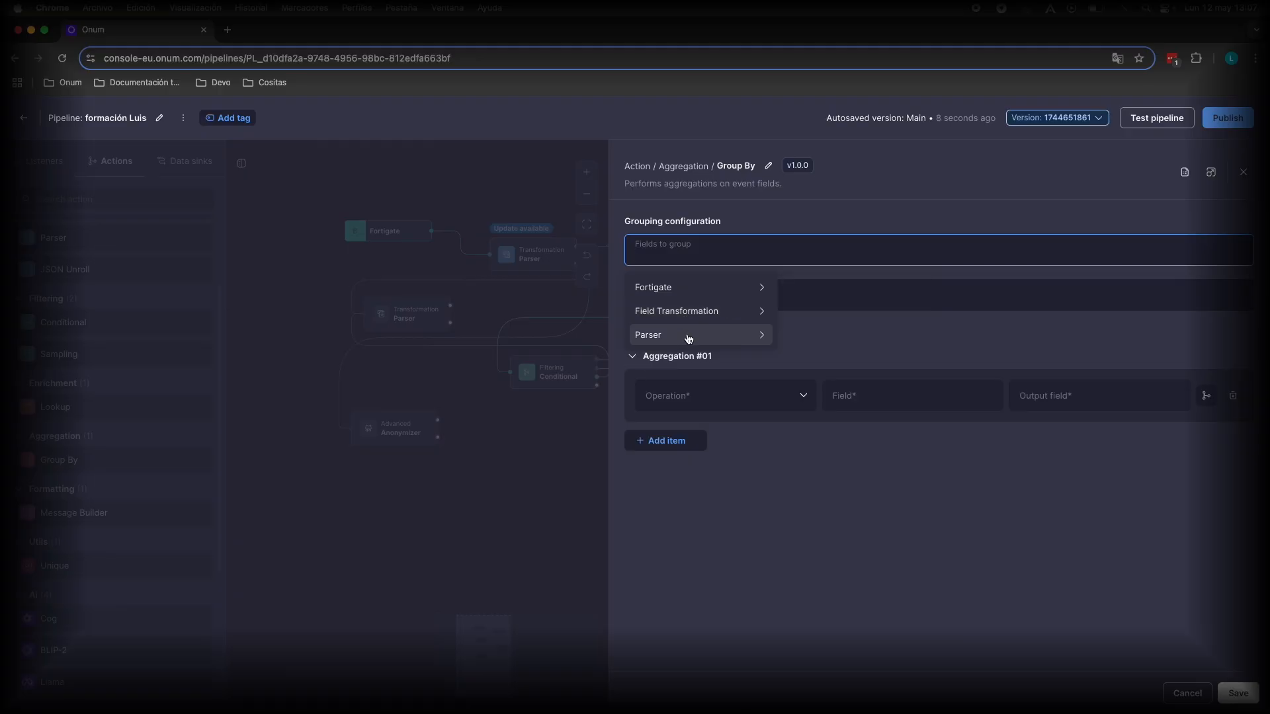
click(831, 356)
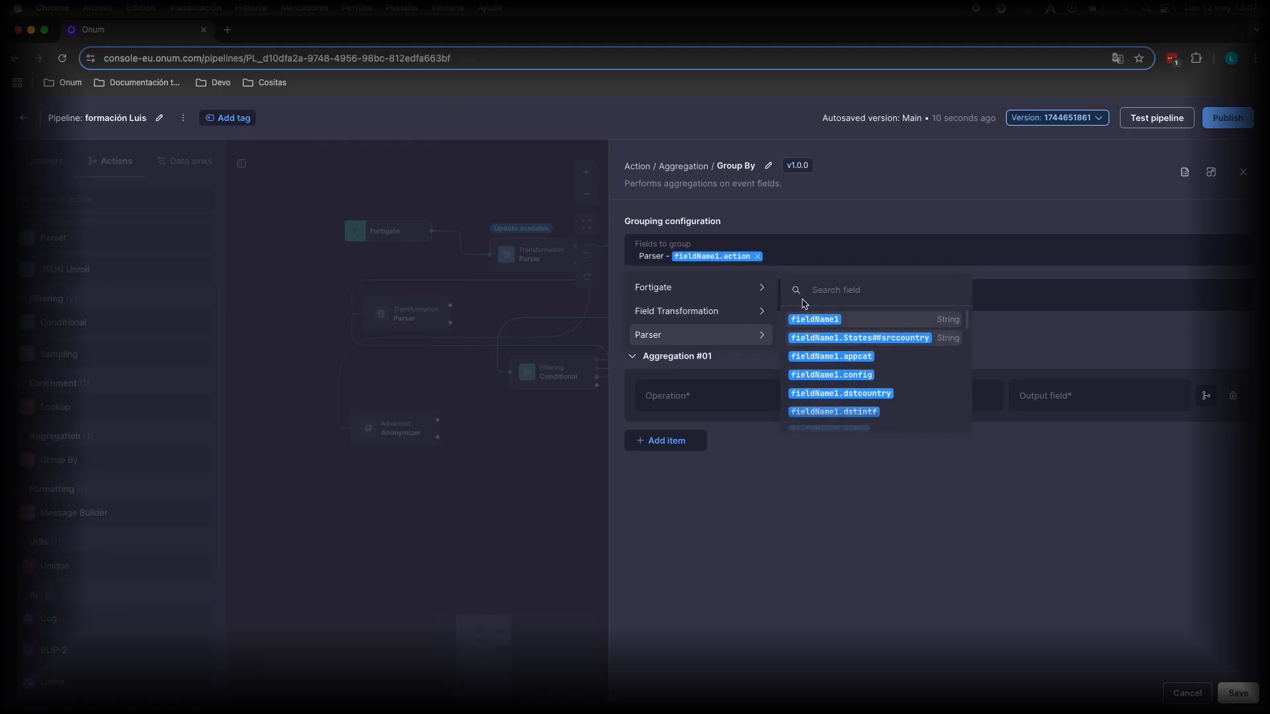
click(1010, 319)
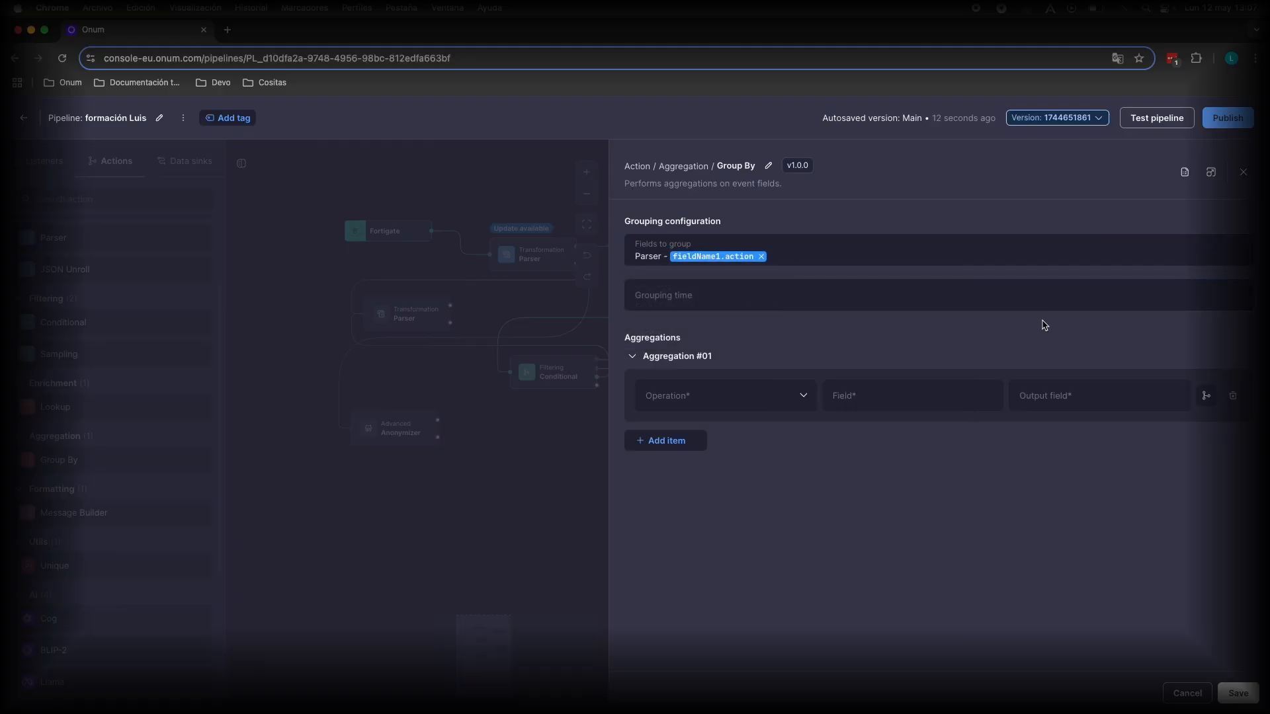
Set the Group By grouping time to 5 minutes.
click(704, 294)
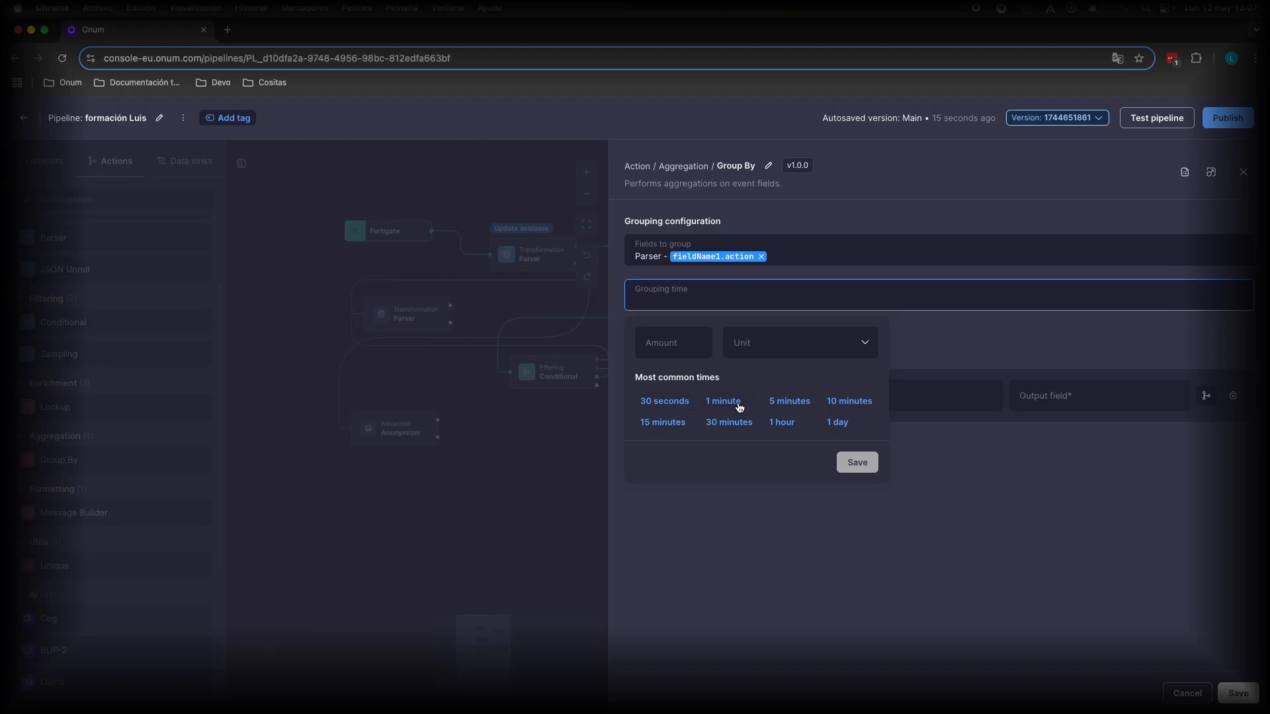
click(802, 404)
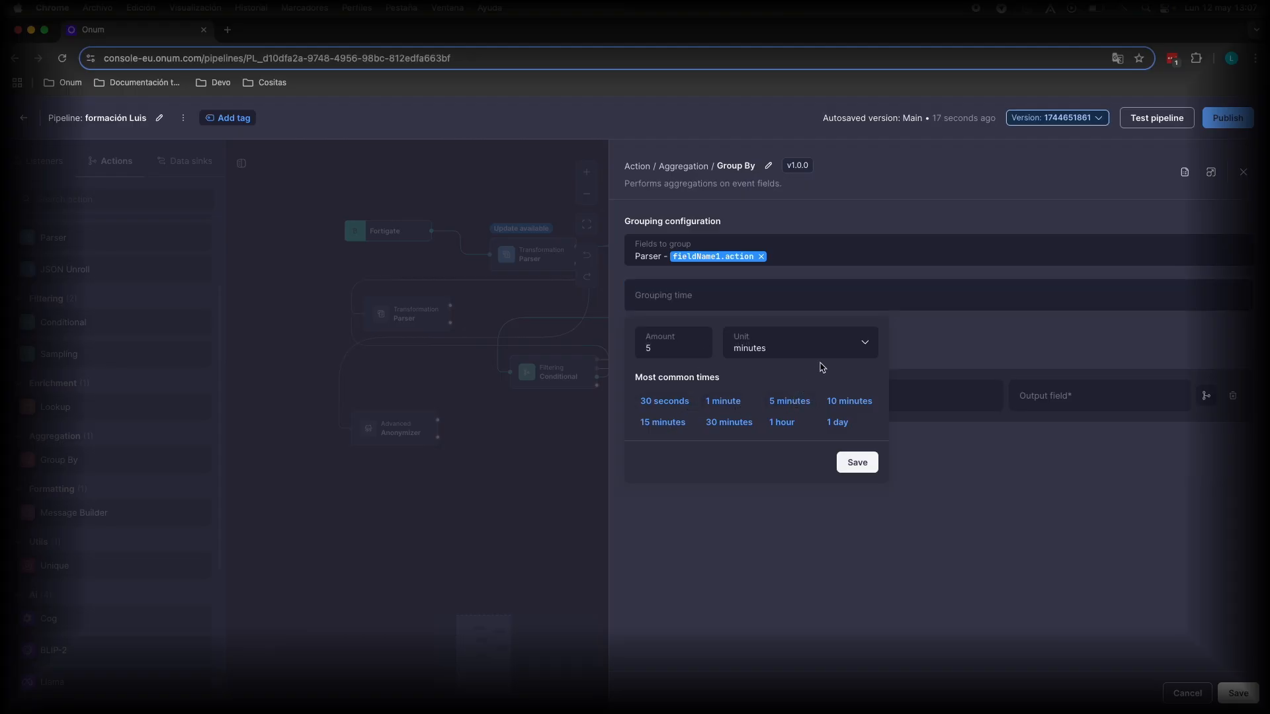
click(867, 461)
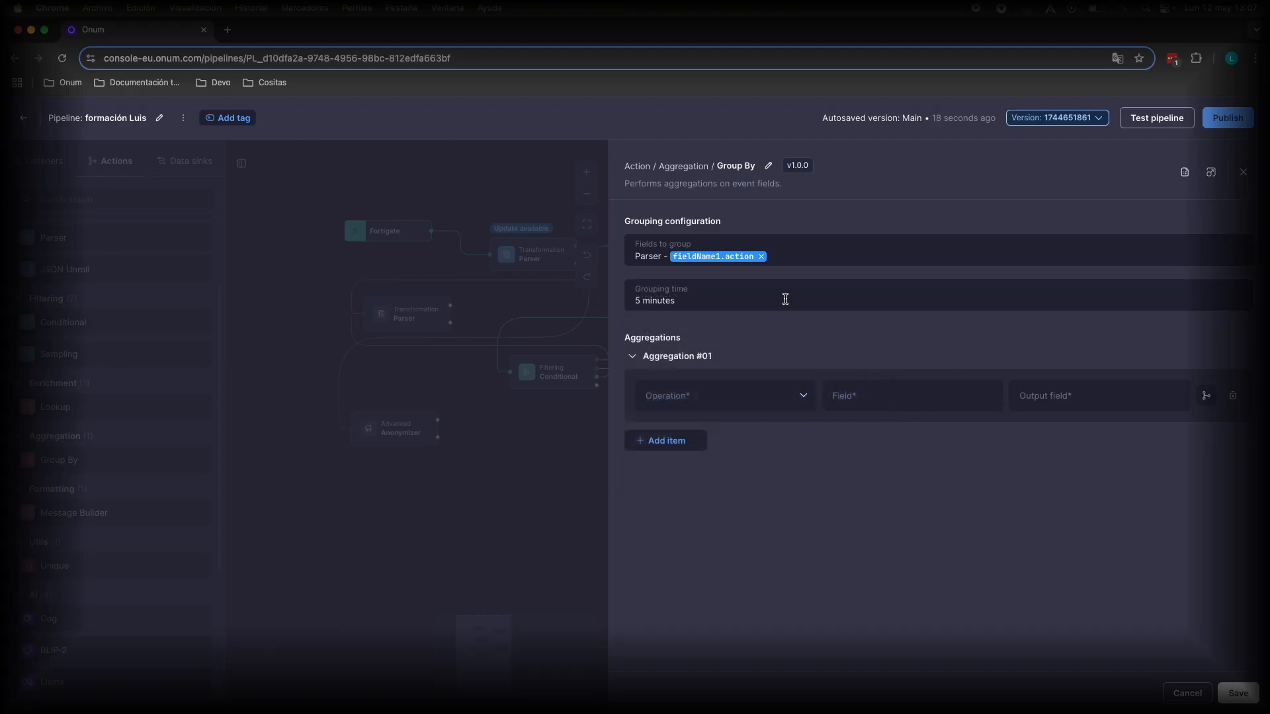
Review the available operations for Aggregation #01 without choosing one.
click(669, 397)
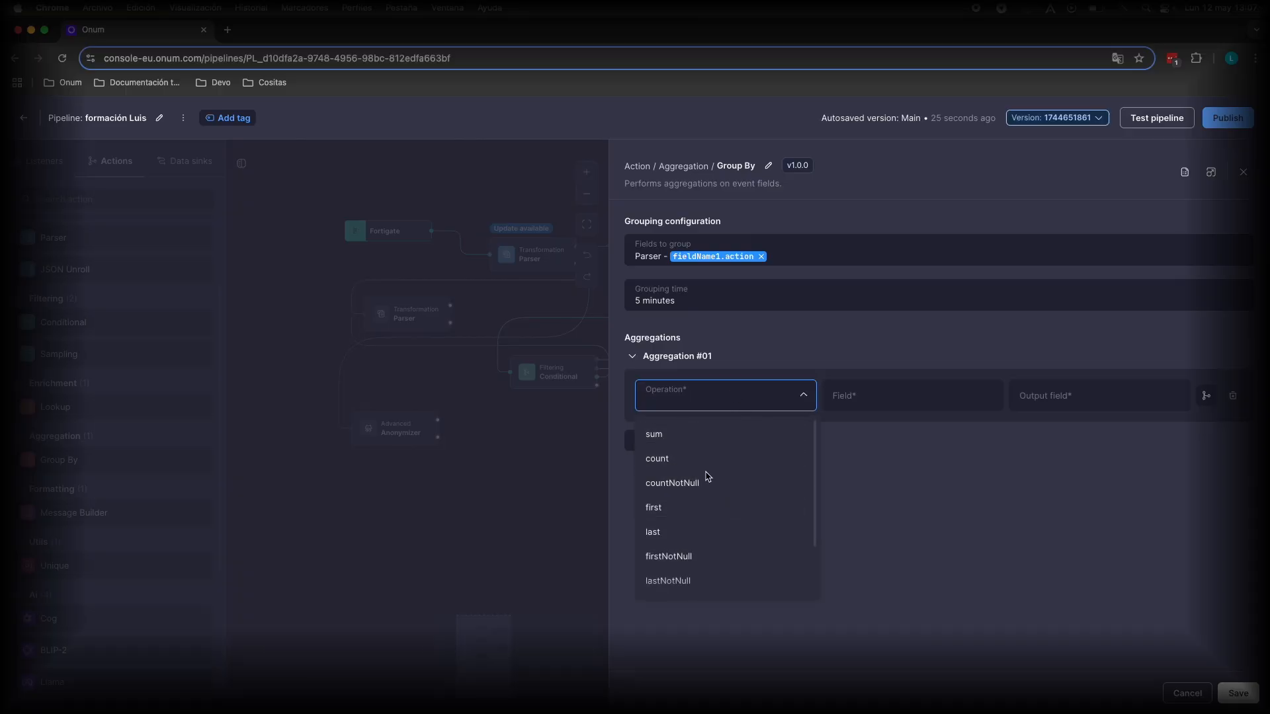
scroll(699, 516, down, 2)
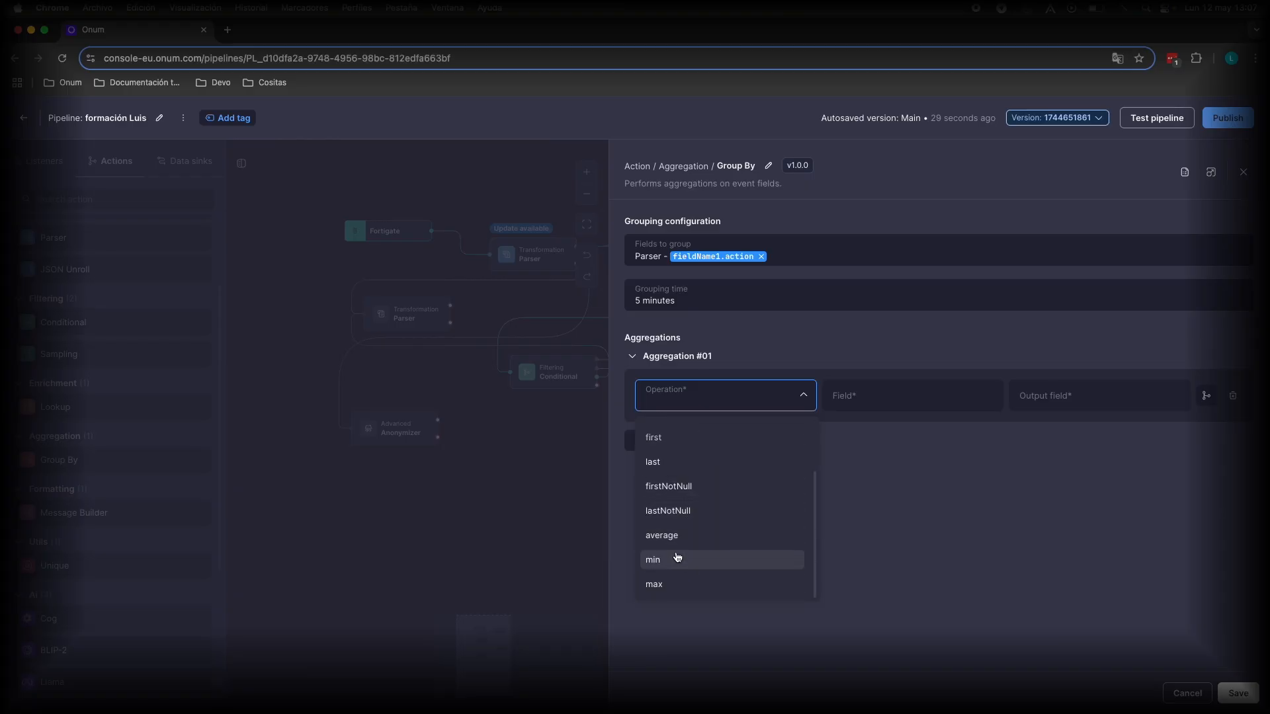
click(908, 490)
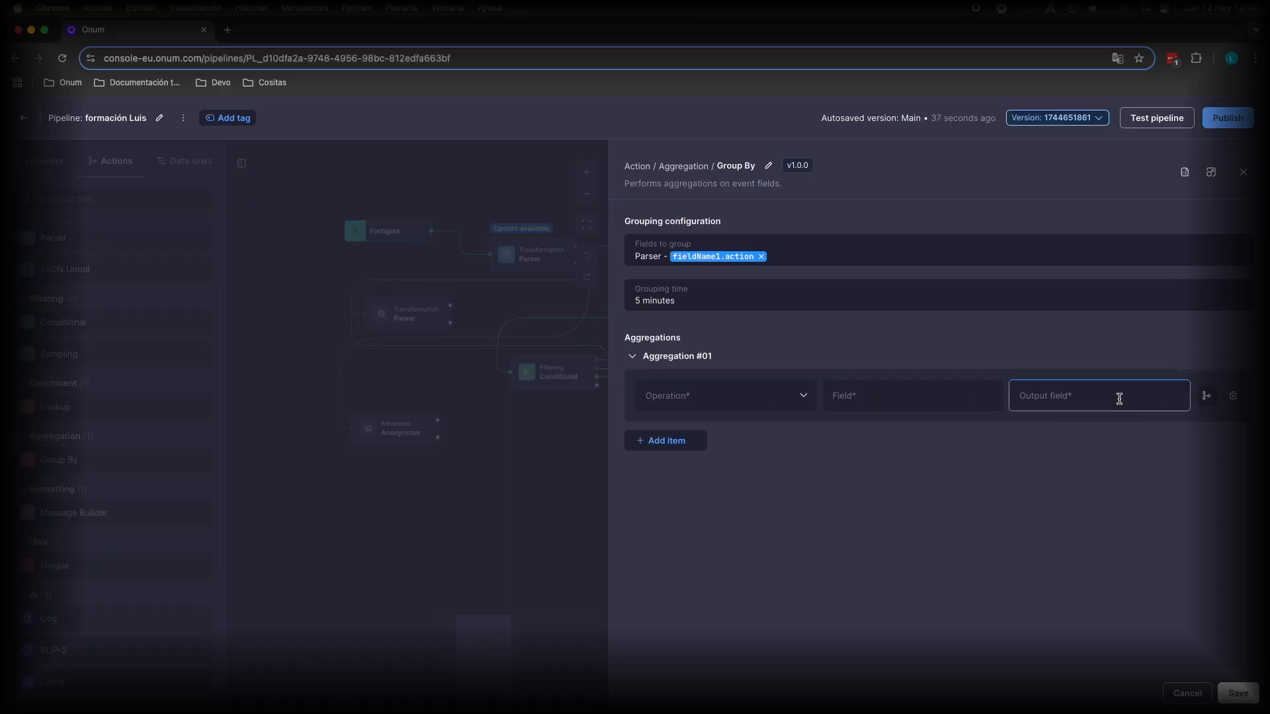
Add a condition block to Aggregation #01 and close the Group By settings.
click(1206, 398)
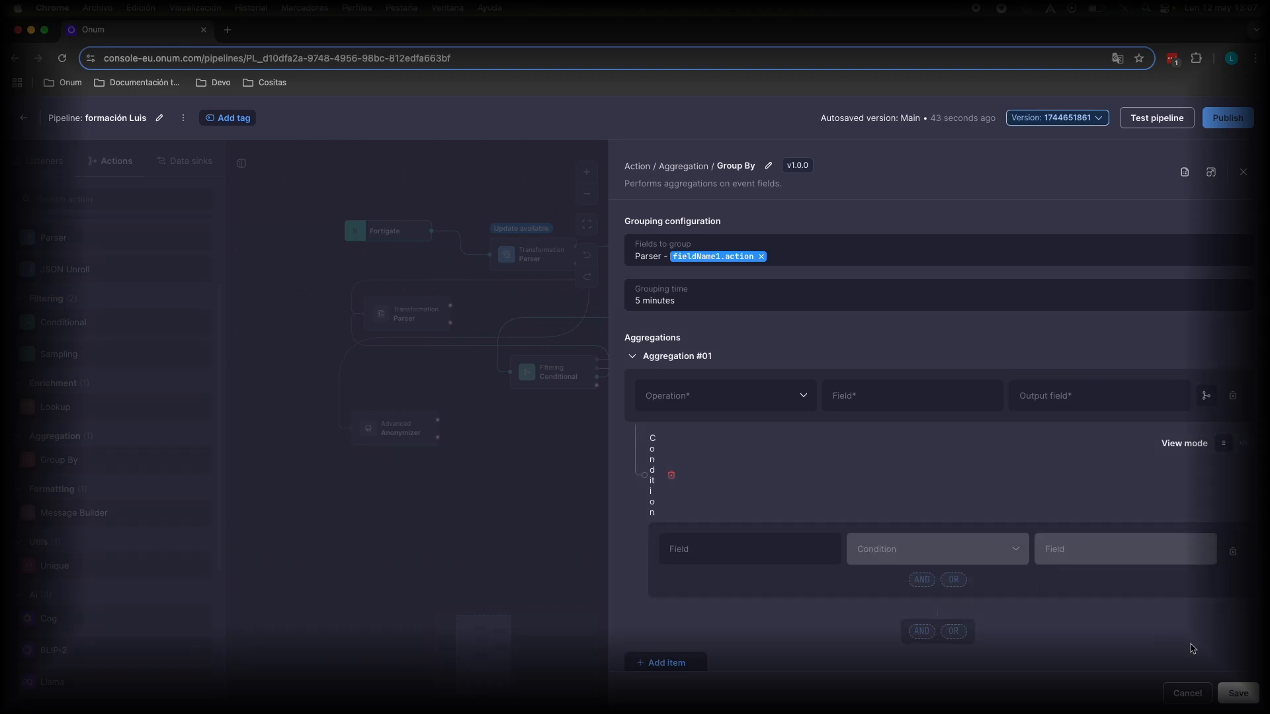
click(1188, 694)
Browse the utility and AI actions in the action library, viewing their descriptions.
scroll(99, 410, down, 3)
mouse_move(82, 410)
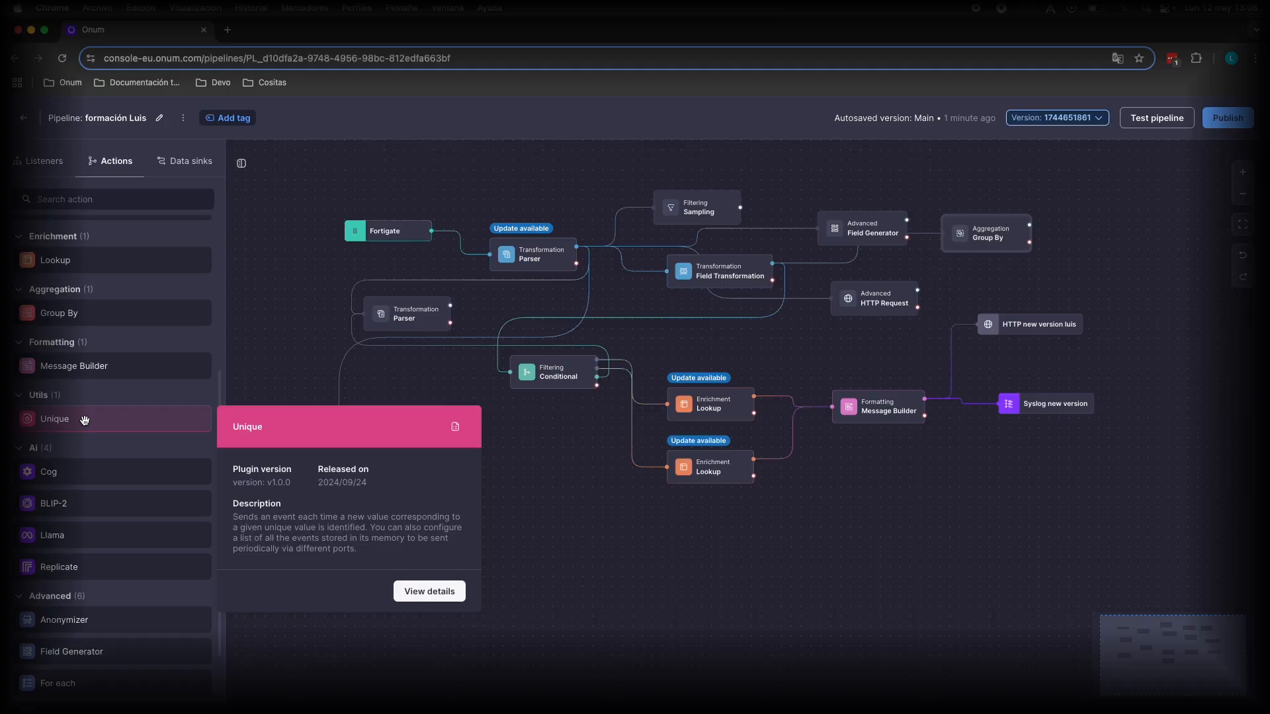
scroll(92, 430, down, 1)
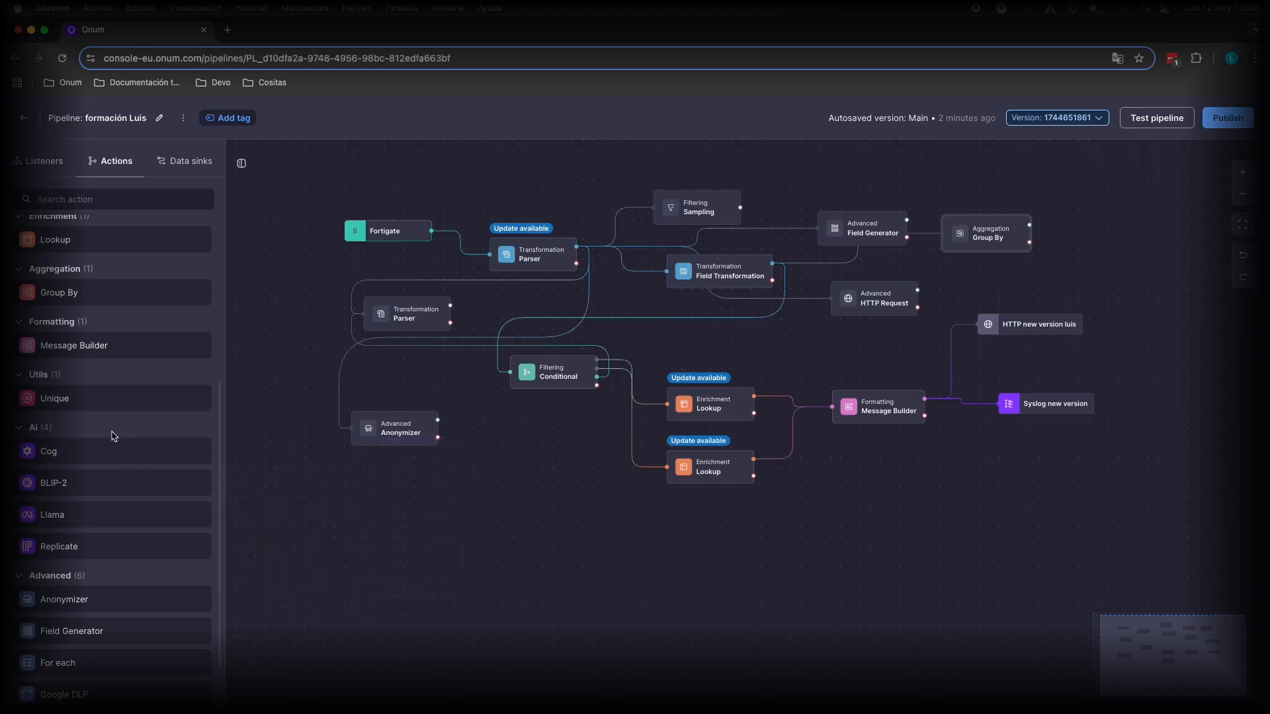
mouse_move(106, 439)
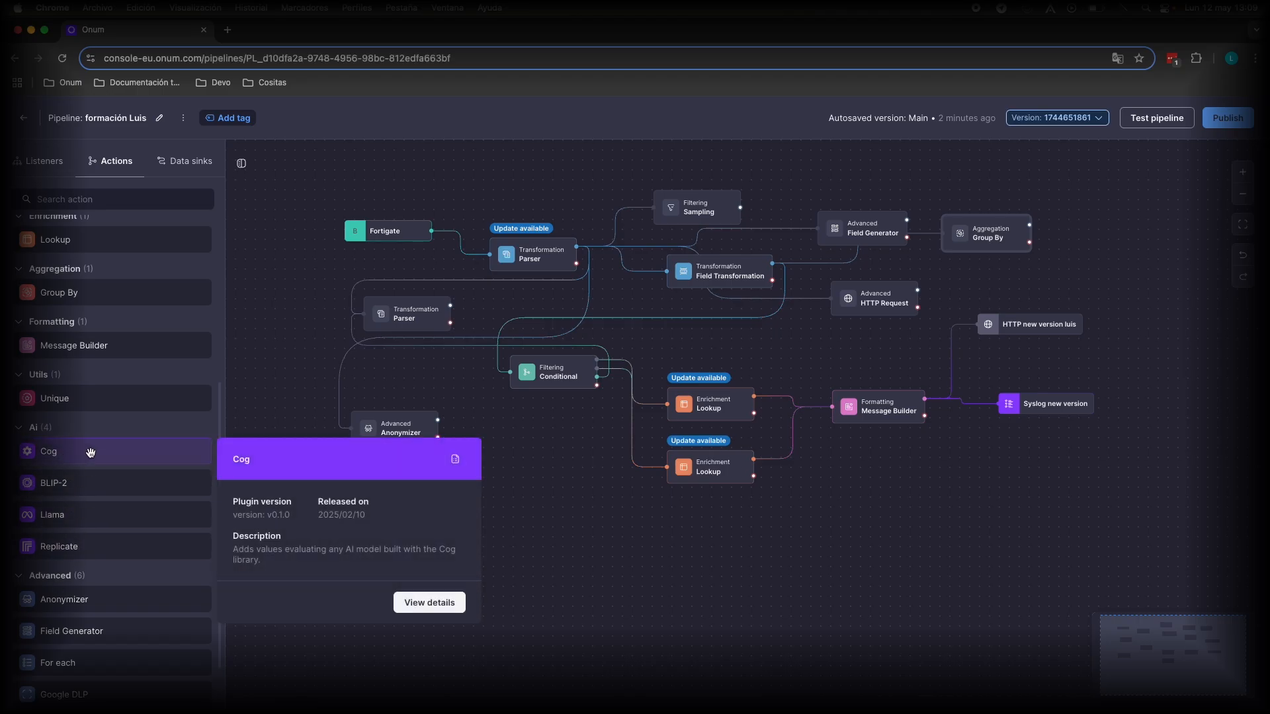
mouse_move(70, 535)
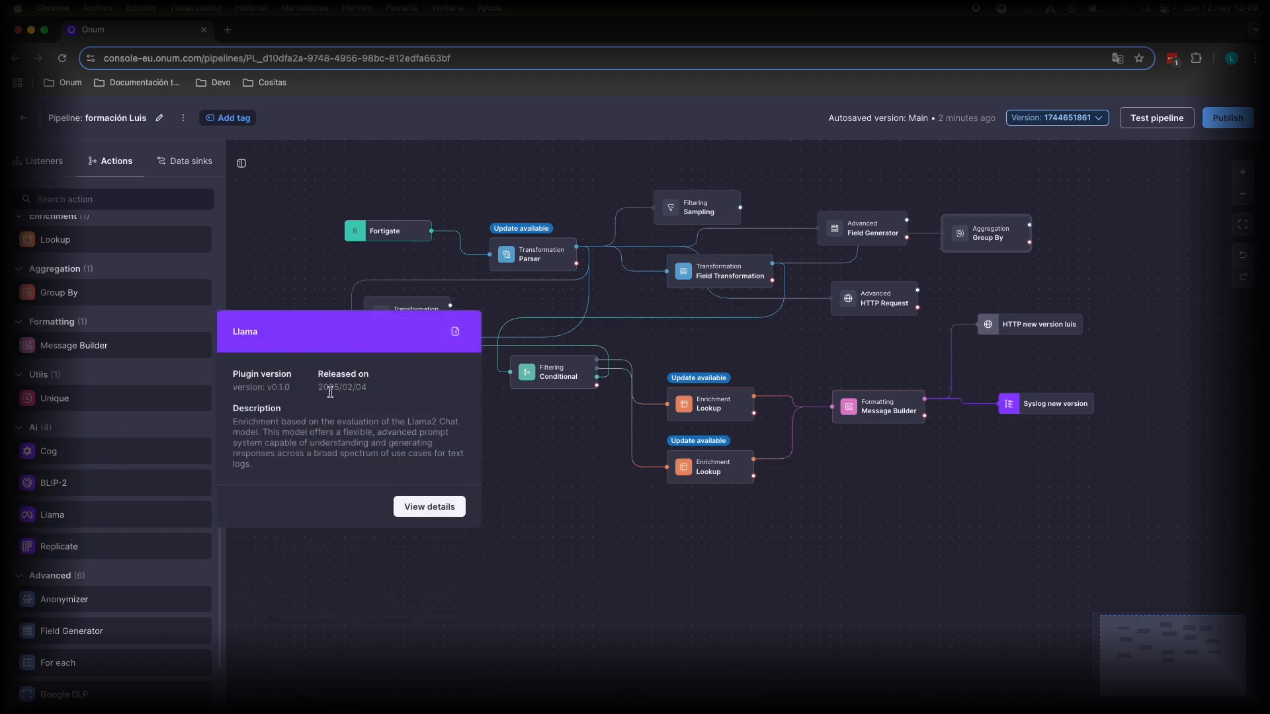
mouse_move(89, 449)
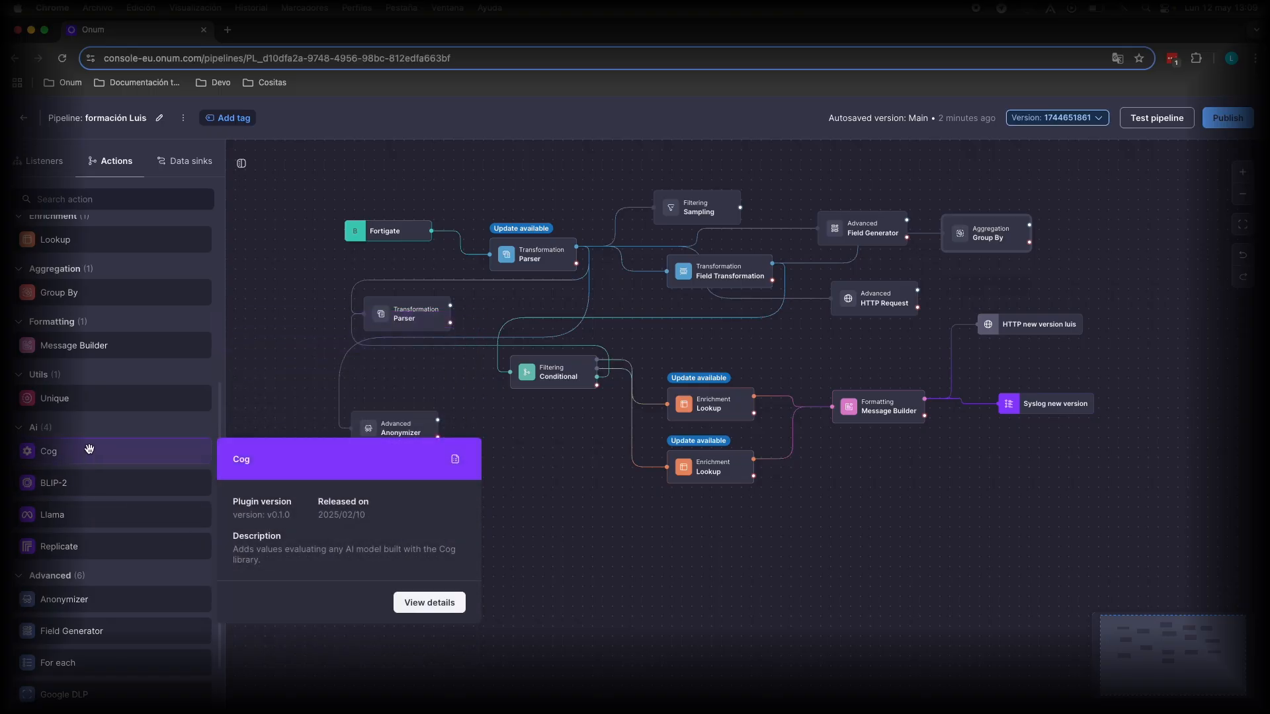